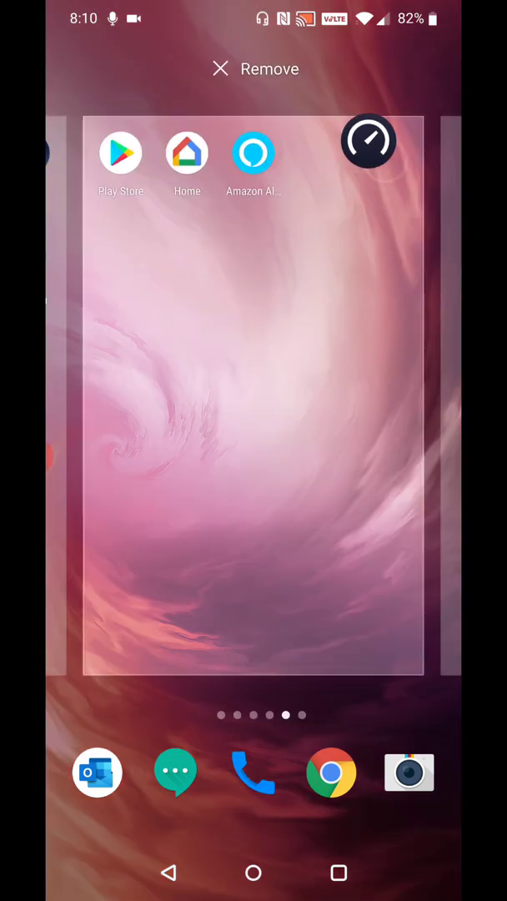
{"action": "left_click_drag", "start_coordinate": [331, 99], "coordinate": [366, 137]}
{"action": "left_click", "coordinate": [331, 98]}
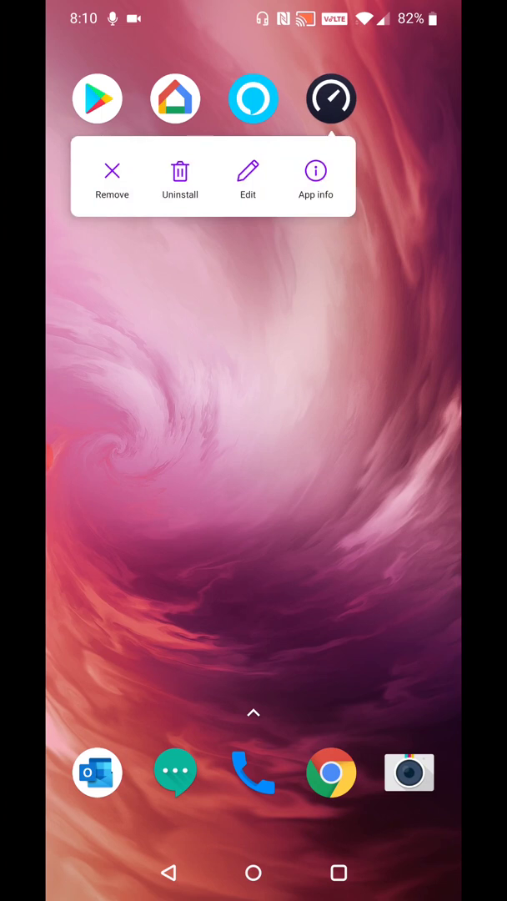
{"action": "left_click", "coordinate": [179, 177]}
Confirm uninstalling Speedtest, leaving Play Store, Home and Amazon Alexa in the top row
{"action": "left_click", "coordinate": [391, 491]}
{"action": "left_click_drag", "start_coordinate": [334, 418], "coordinate": [209, 417]}
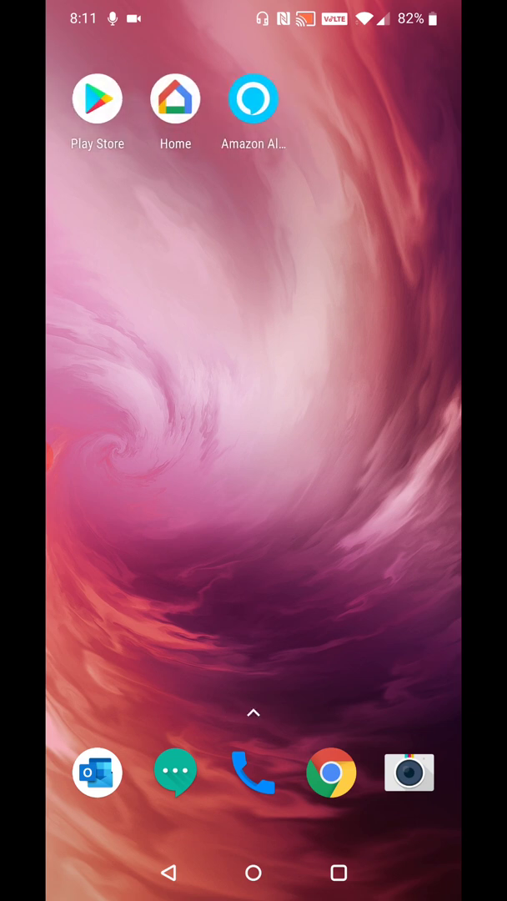